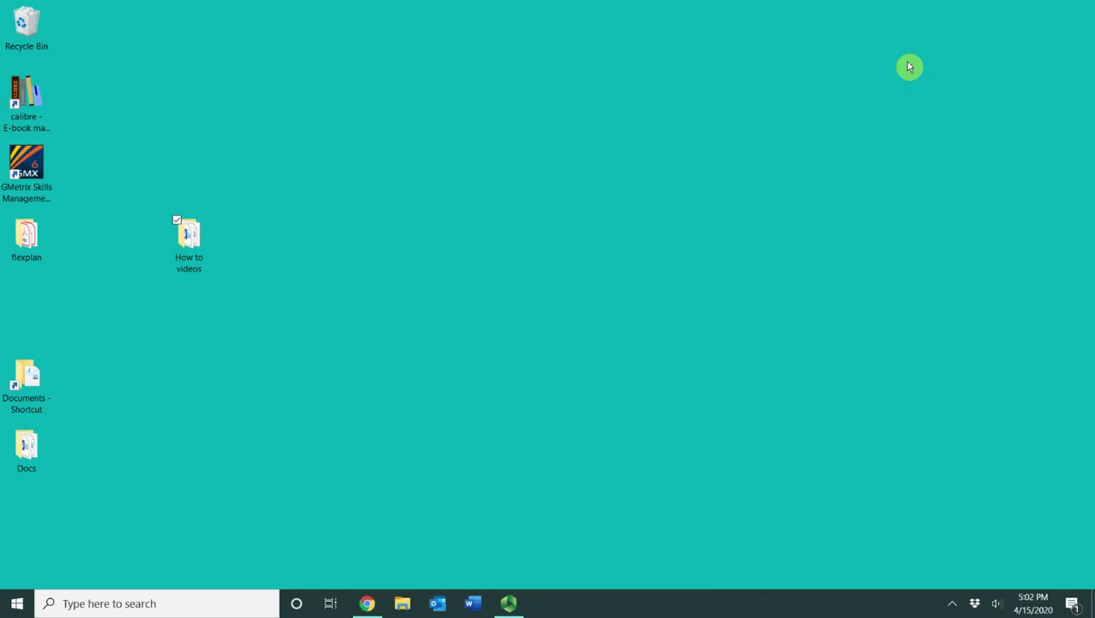
Step: In How to videos, bring up the Send to options for the File Management Scripts folder
double_click(189, 252)
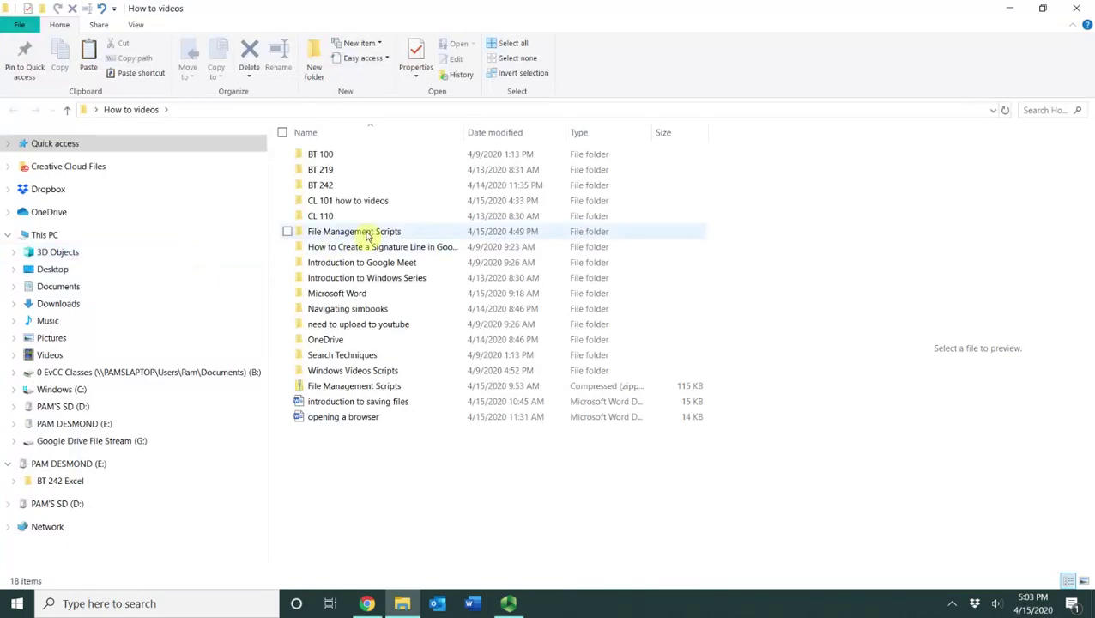
click(368, 235)
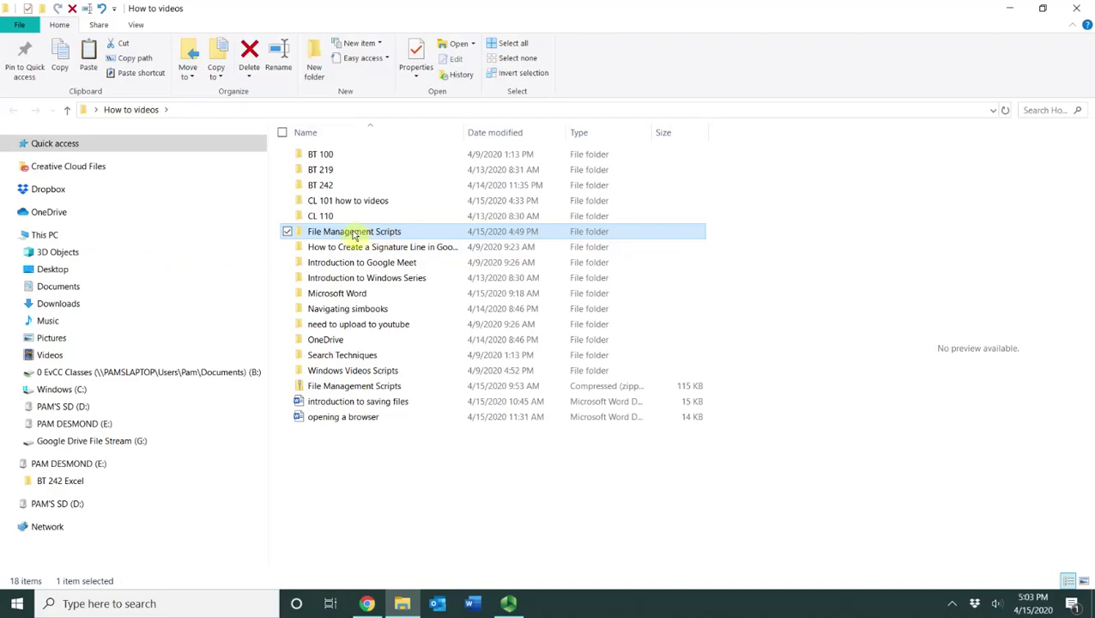
right_click(417, 238)
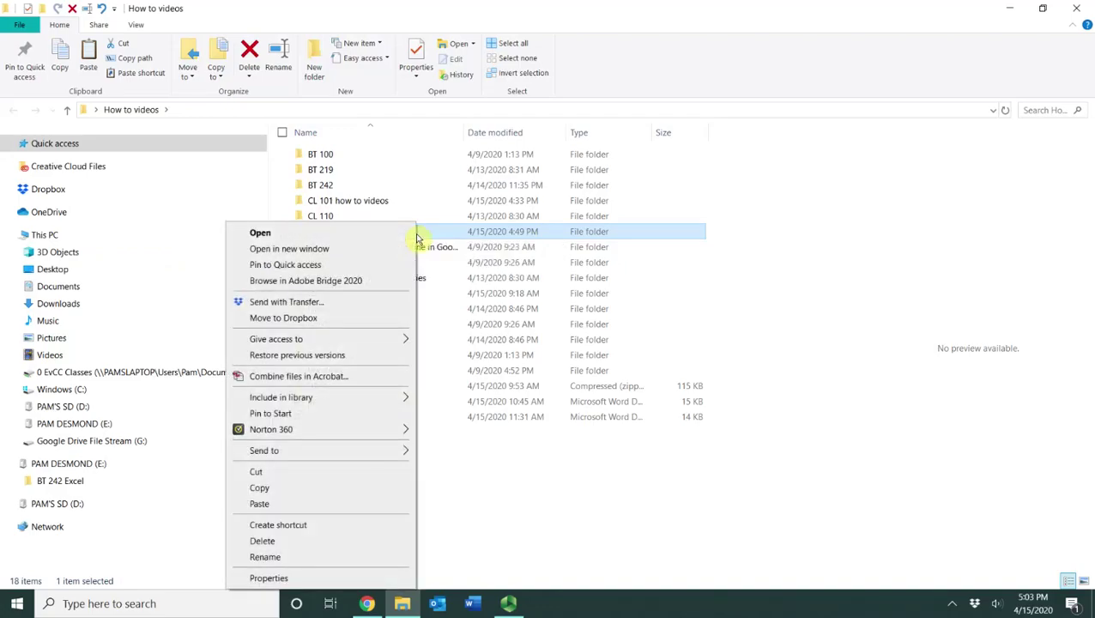
mouse_move(289, 452)
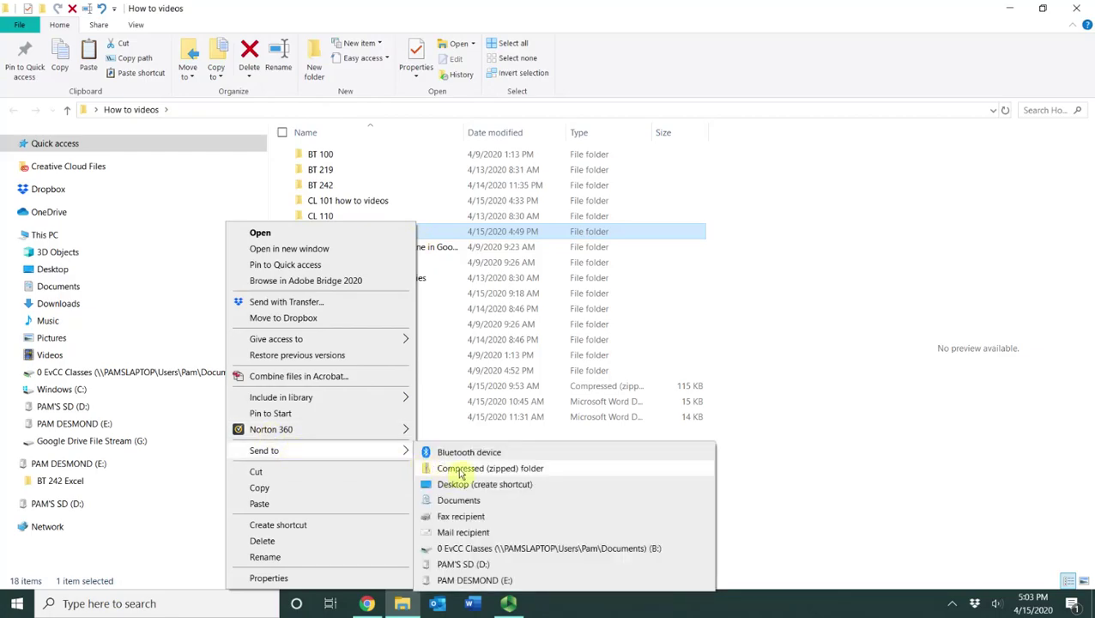
Step: Compress the folder into a zip, keeping the default name File Management Scripts (2)
click(568, 468)
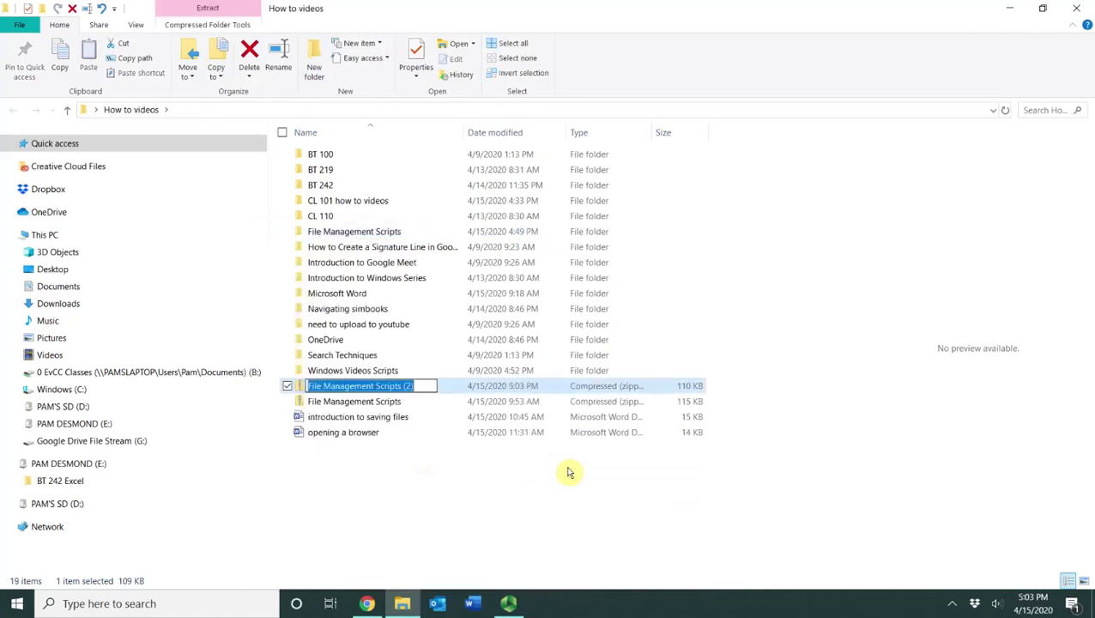
key(Return)
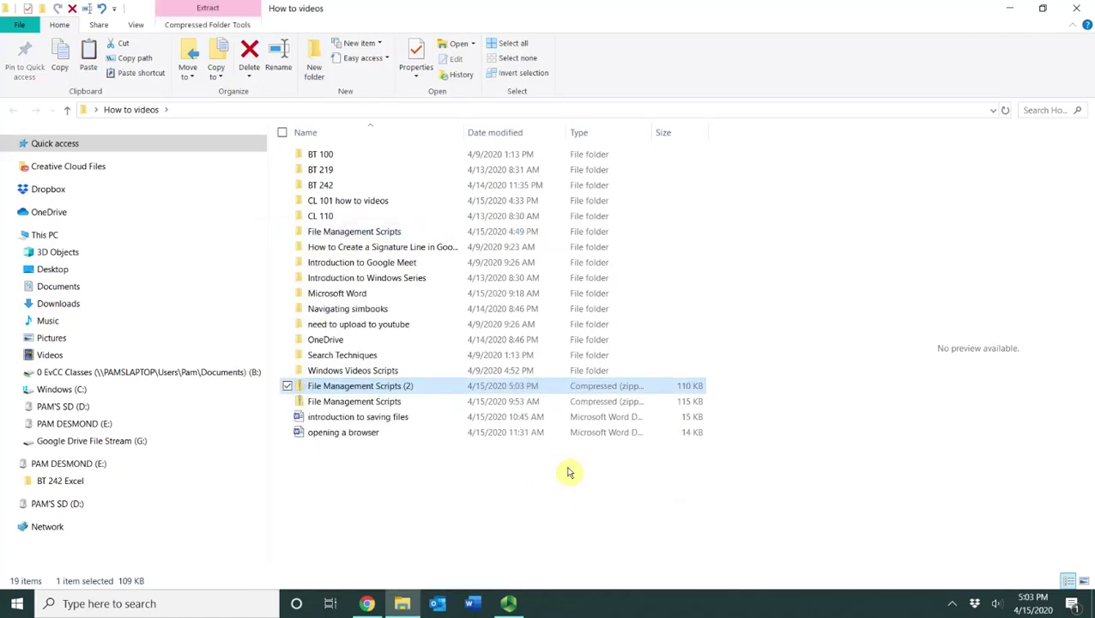
Step: Open the File Management Scripts (2) zip and start Extract all
double_click(388, 387)
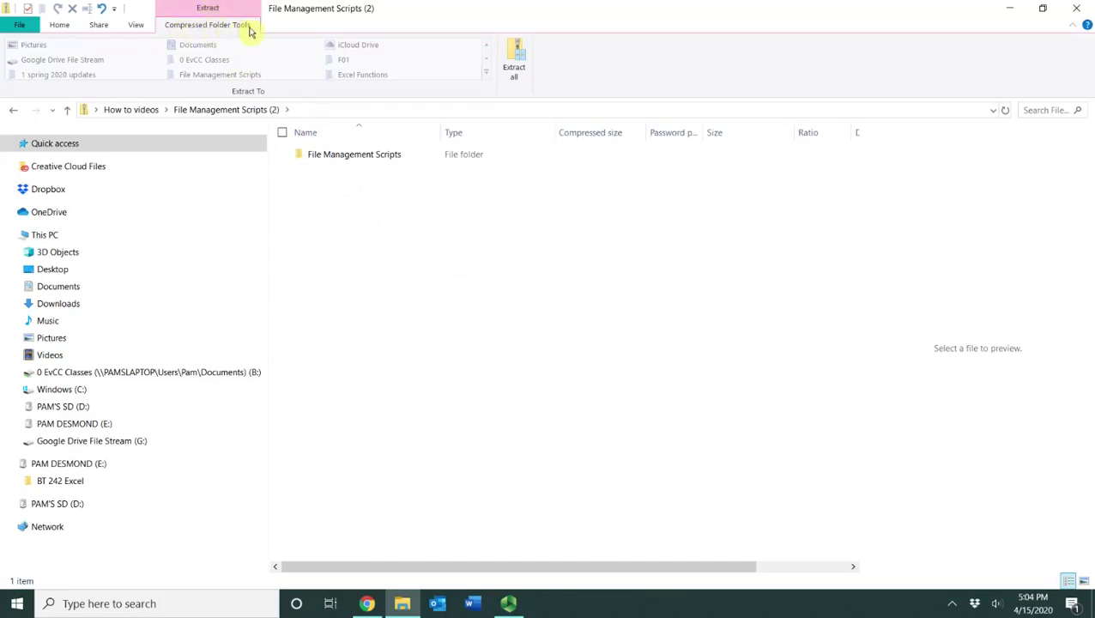
click(515, 68)
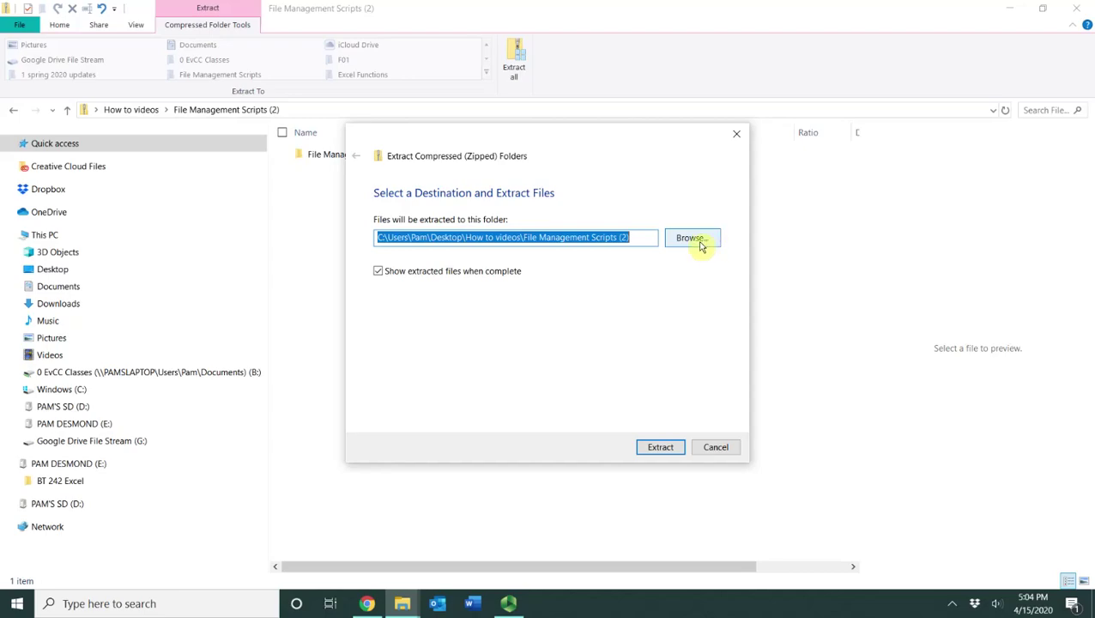
Step: Set the destination to Documents > 0 EvCC Classes > CL101 Computer Literacy and extract
click(700, 246)
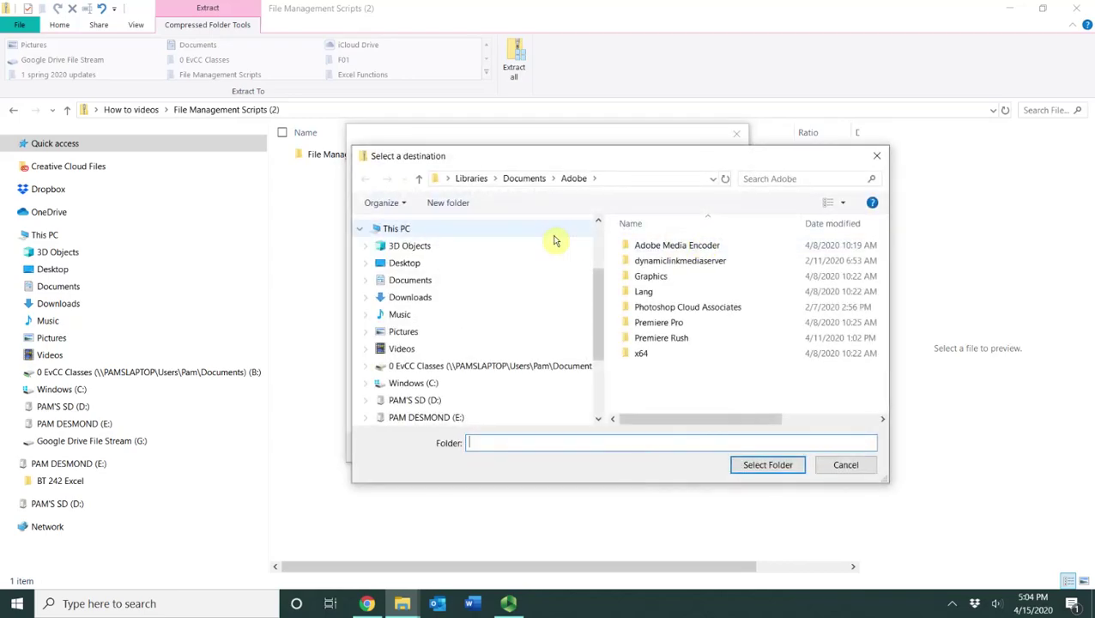
click(423, 284)
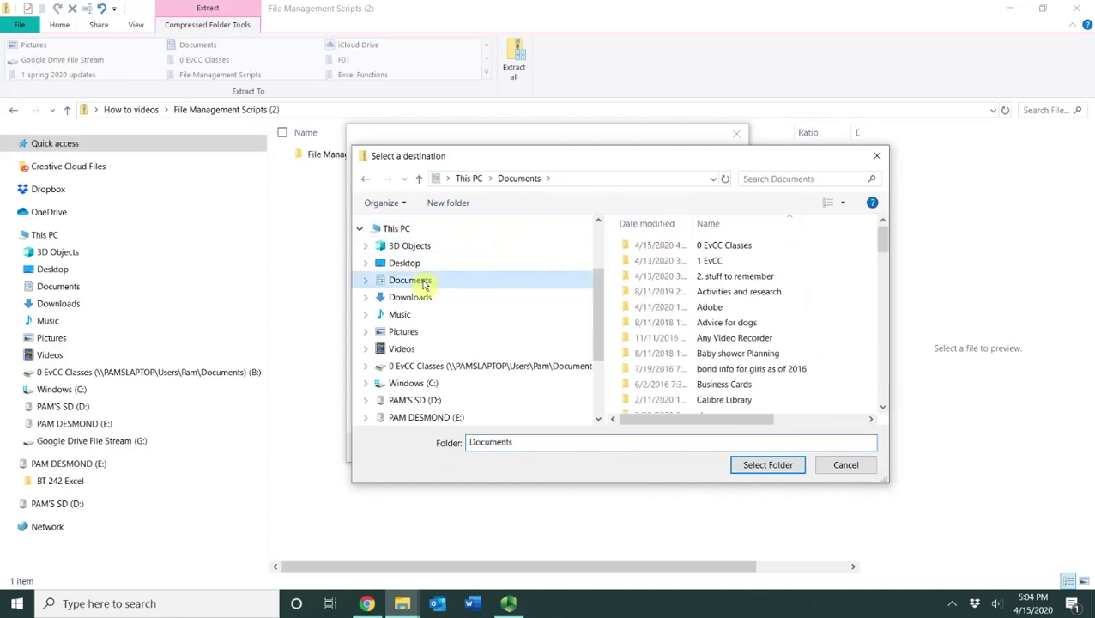
double_click(721, 247)
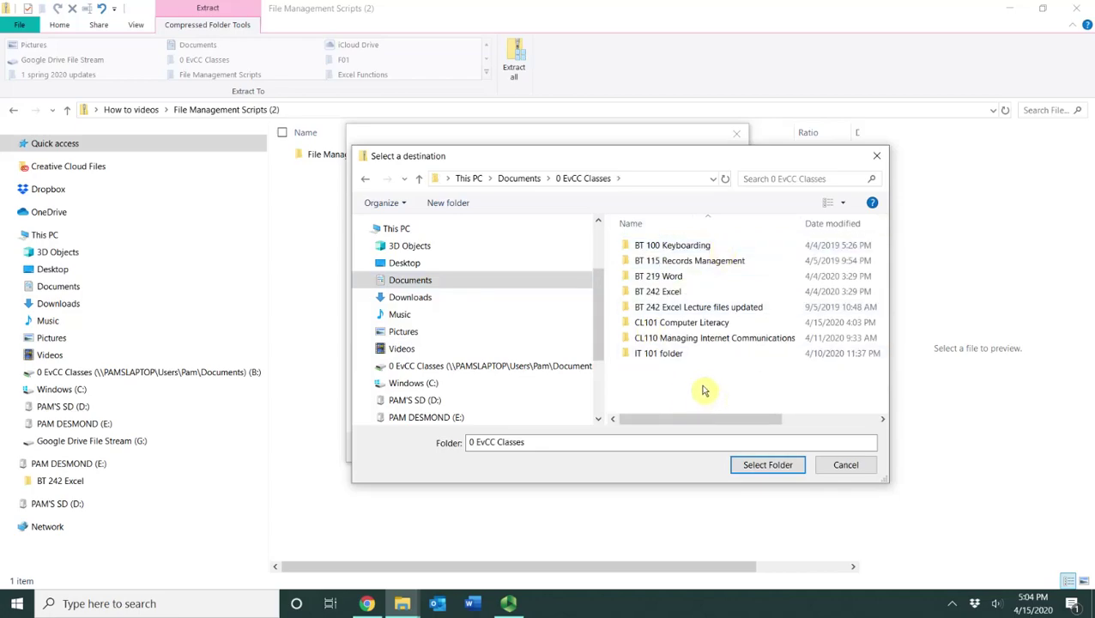
click(675, 323)
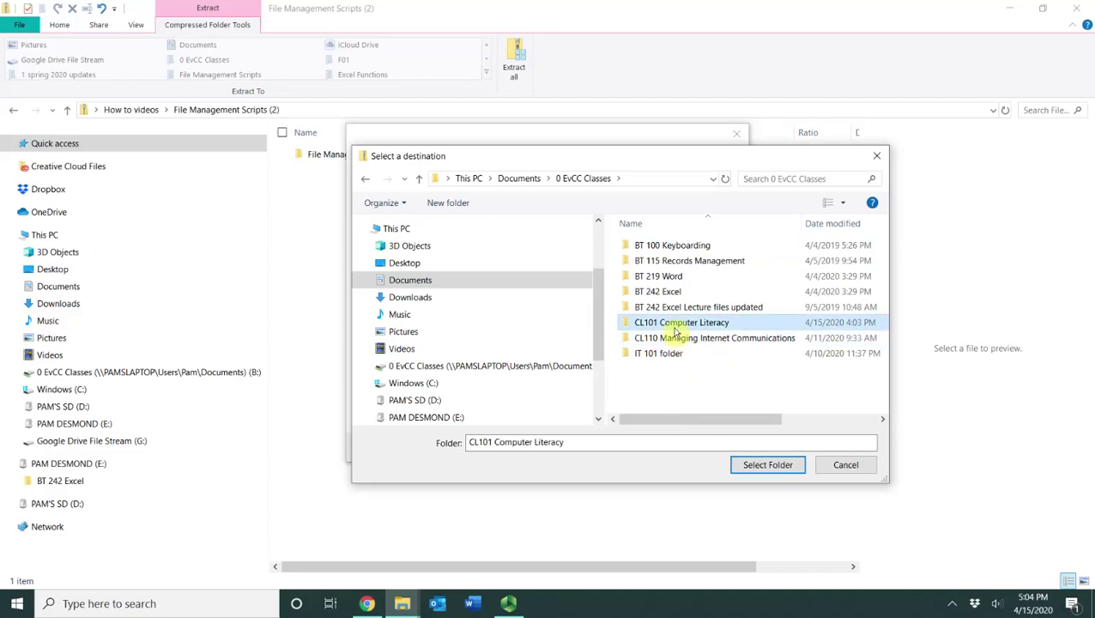
click(771, 468)
click(664, 446)
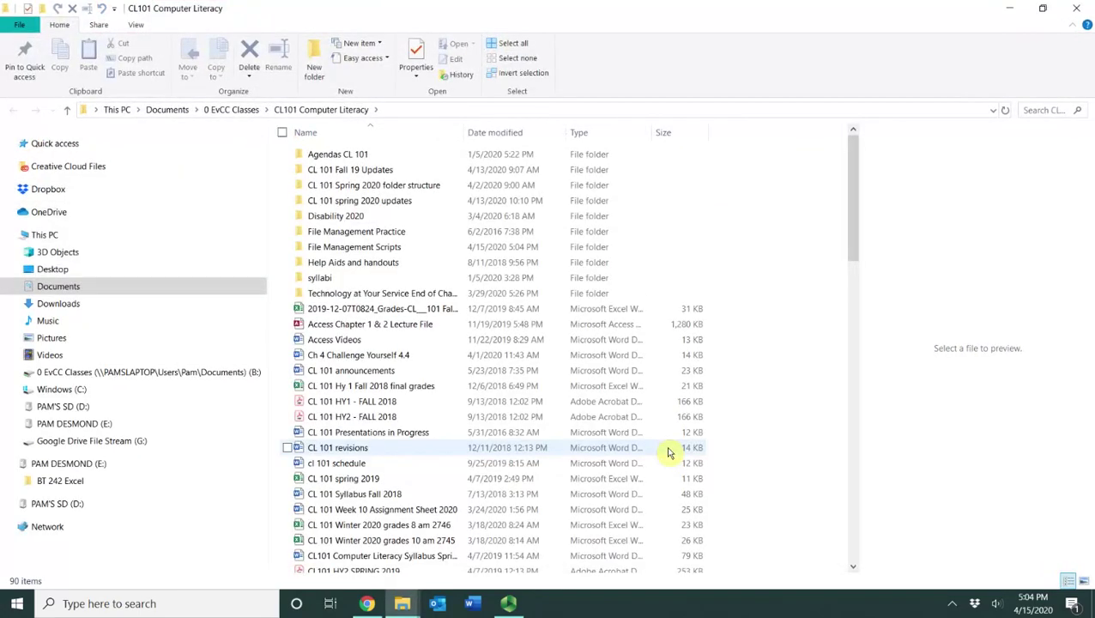
Step: Navigate via 0 EvCC Classes into CL101 Computer Literacy > File Management Scripts
shift+click(669, 453)
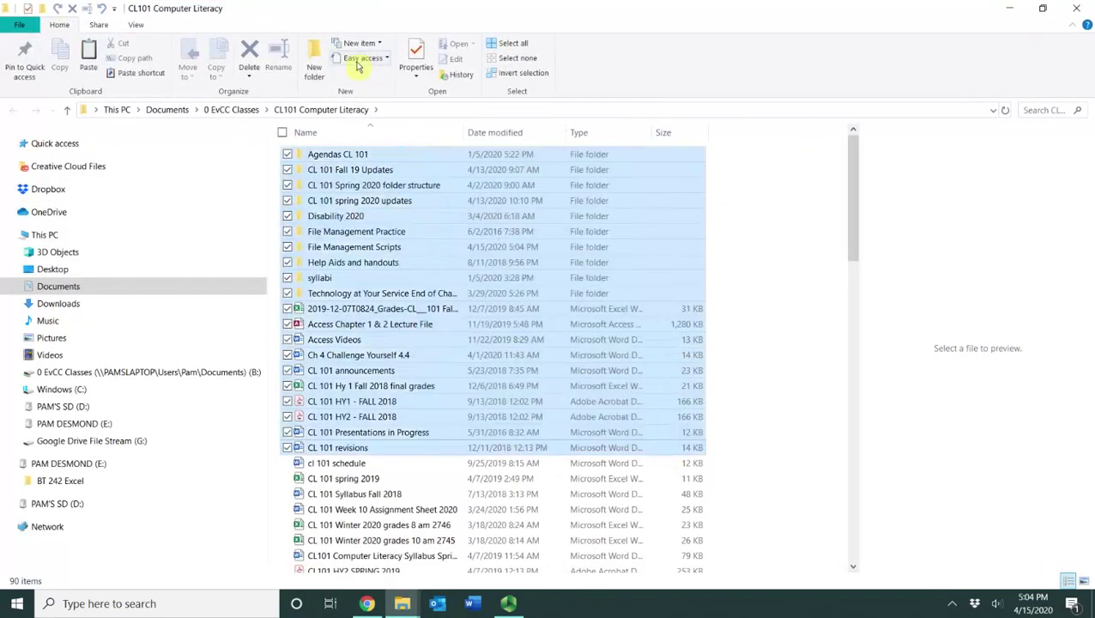
click(240, 112)
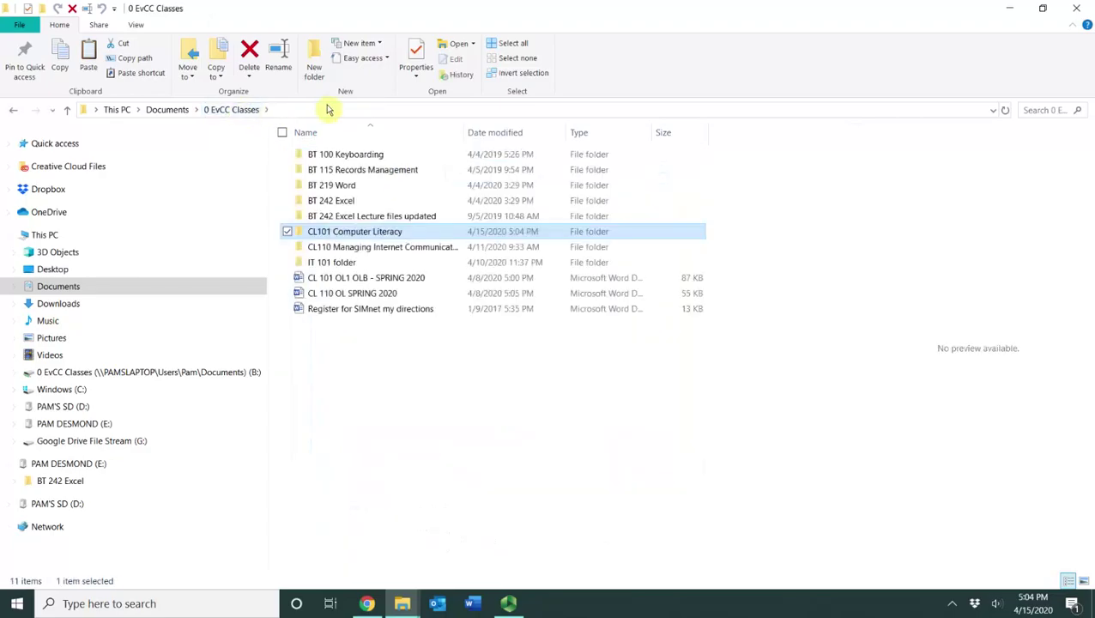
double_click(374, 234)
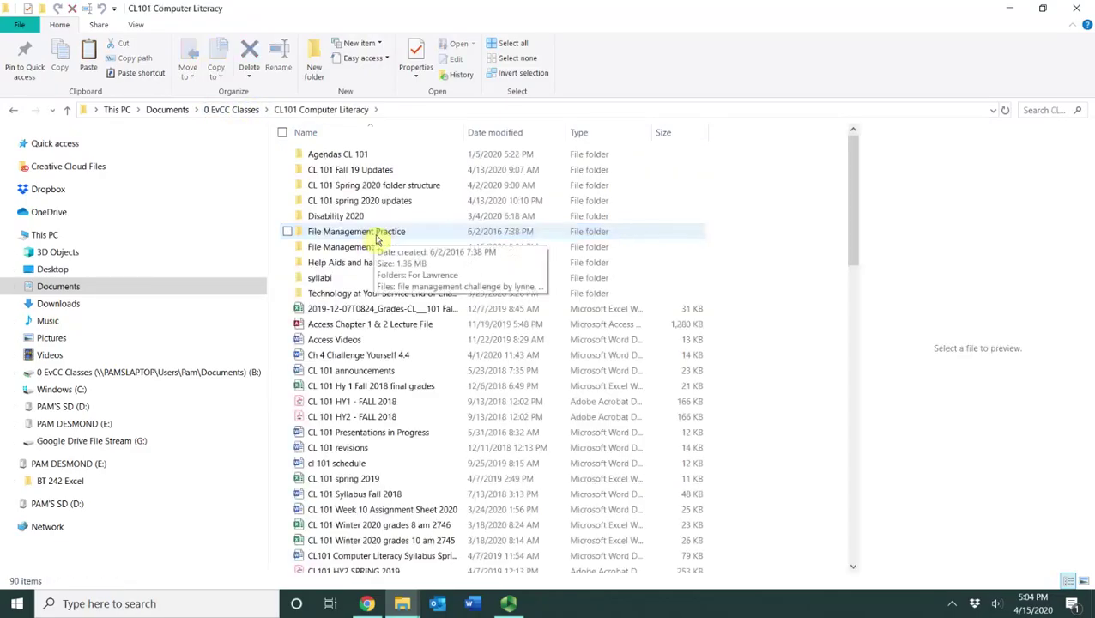
double_click(404, 248)
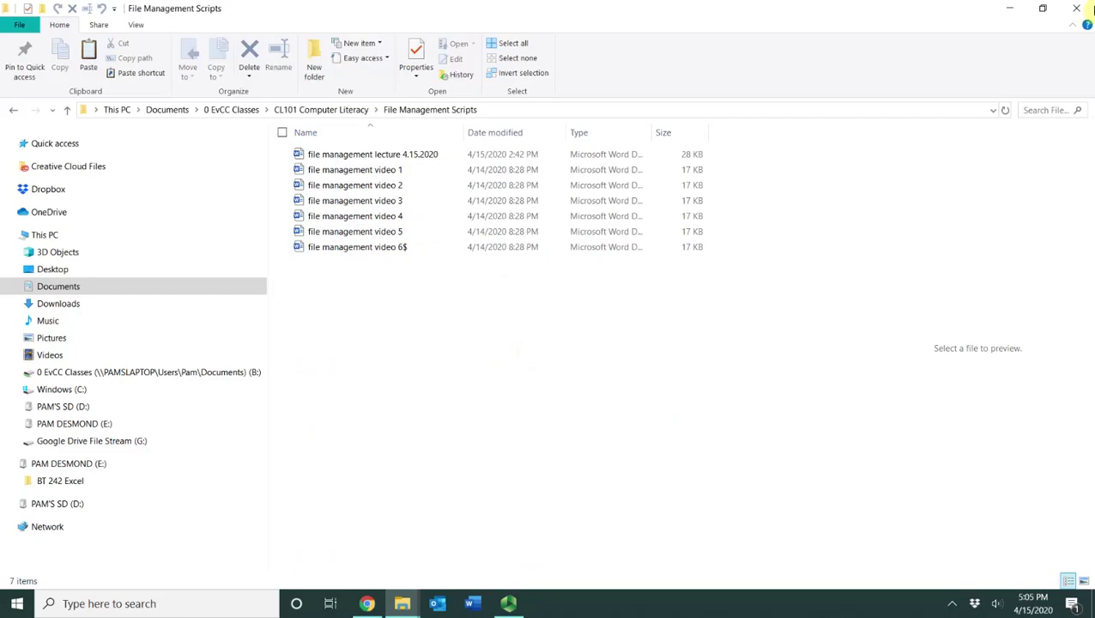
Step: Reopen the File Management Scripts (2) zip from the desktop's How to videos folder
click(1087, 8)
click(183, 257)
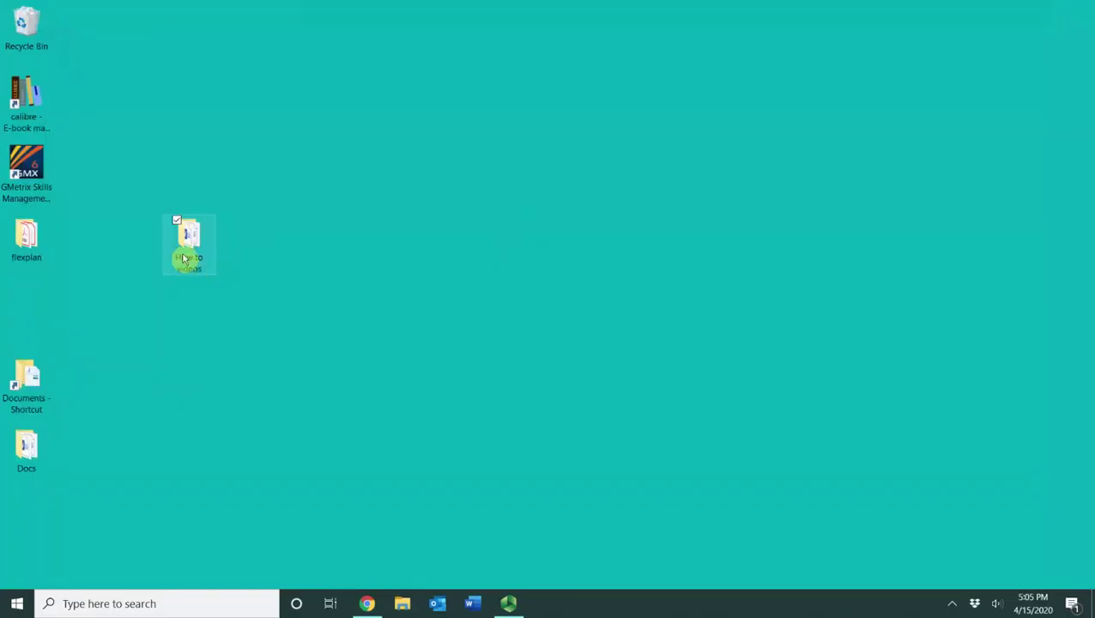
double_click(183, 257)
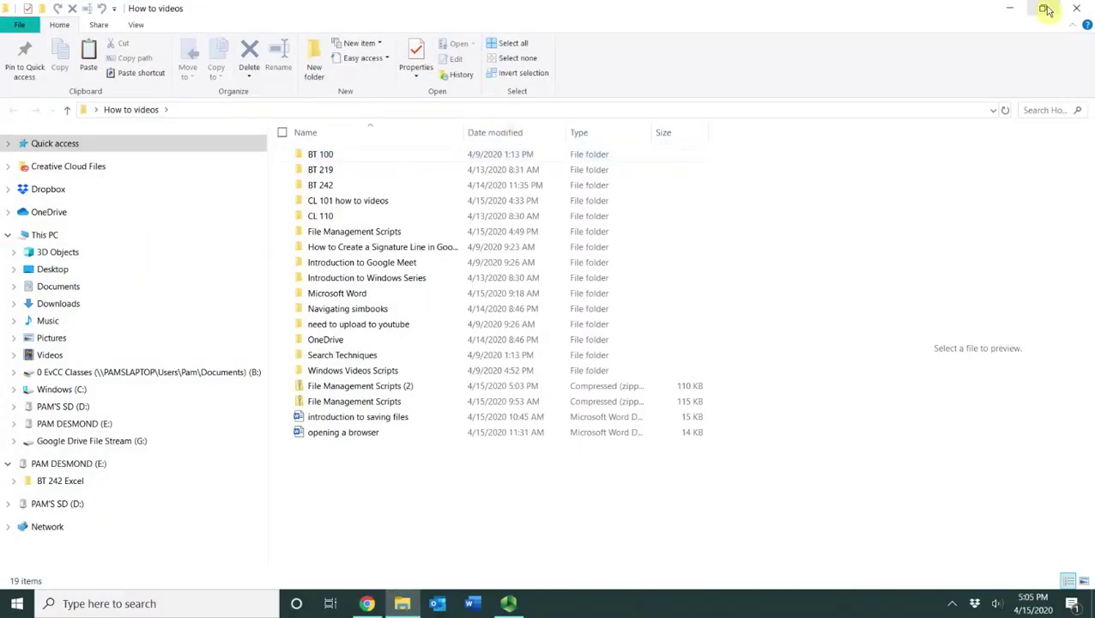
click(388, 387)
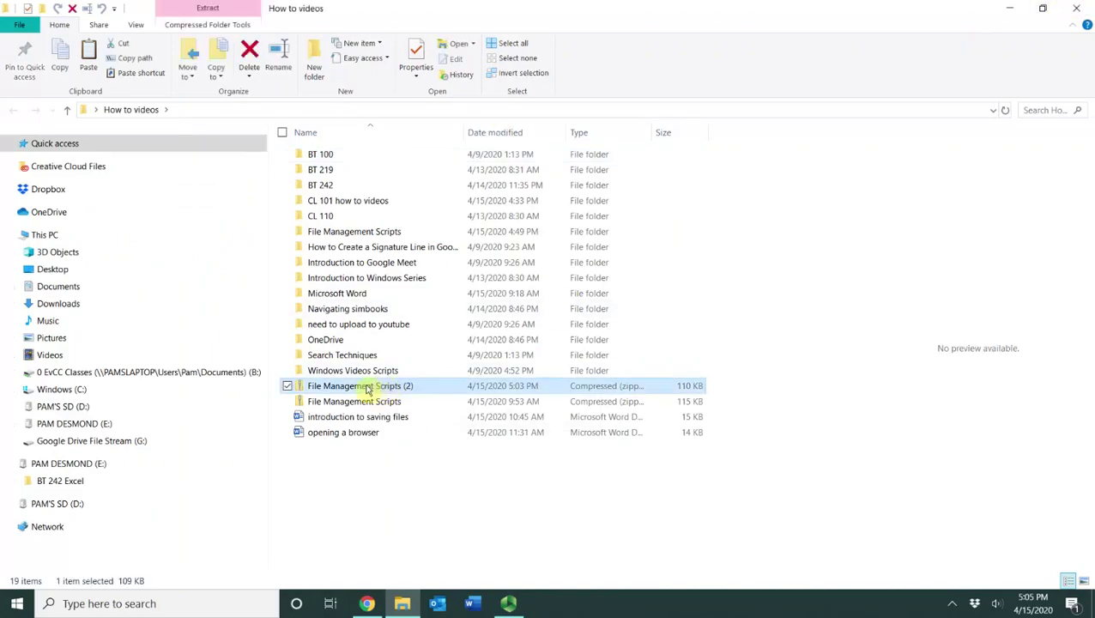
double_click(431, 391)
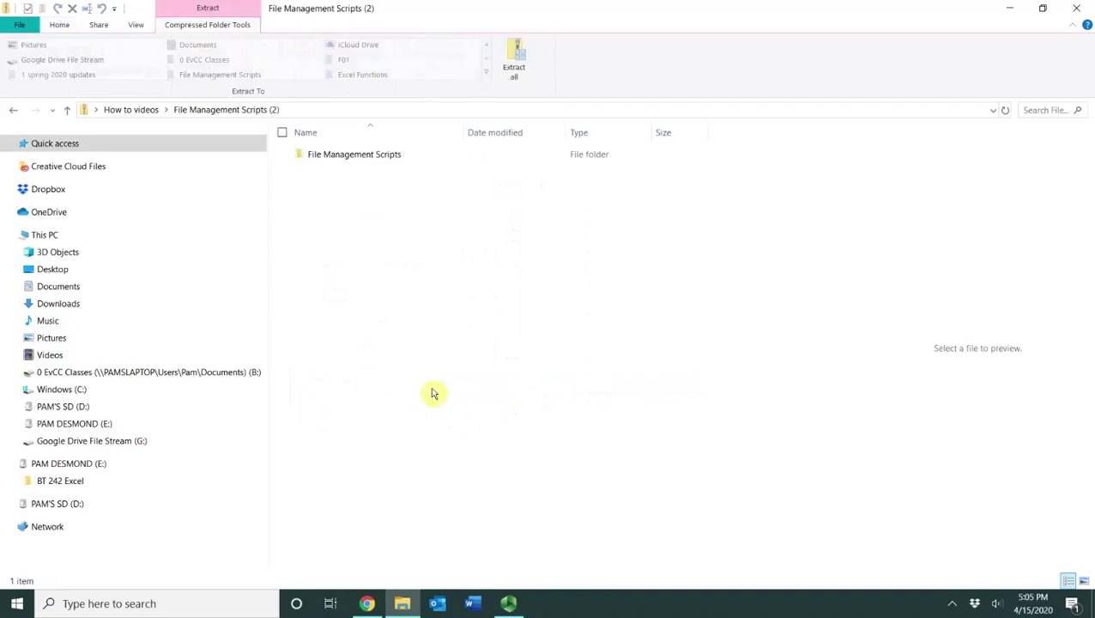
Step: Look inside the zipped File Management Scripts folder, then return to the zip's top level
click(349, 159)
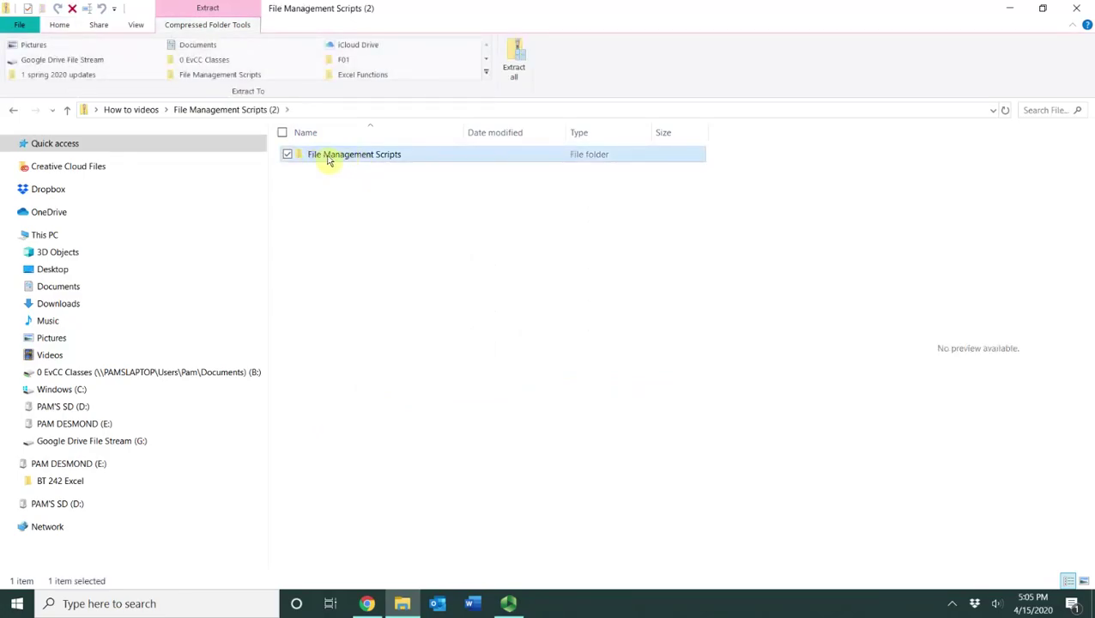
double_click(349, 159)
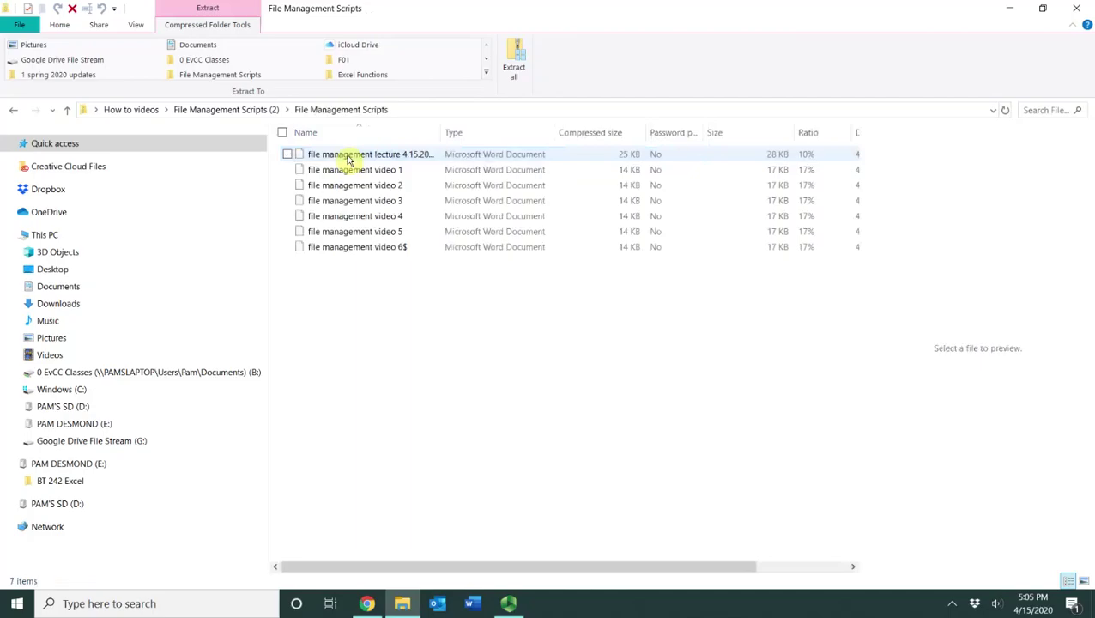
click(257, 110)
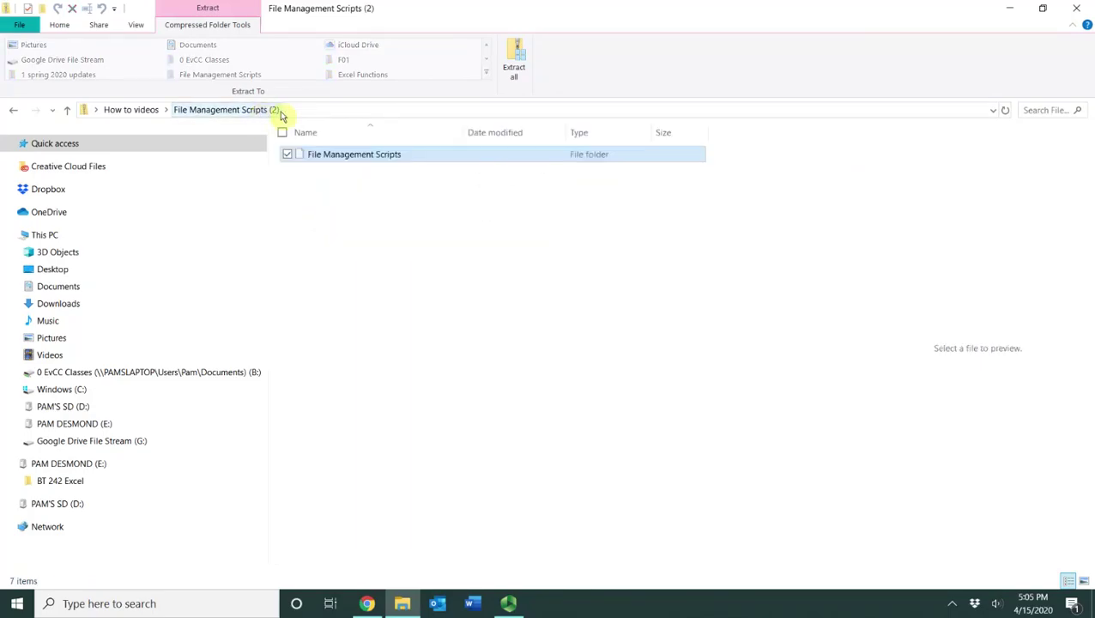
Step: Cut File Management Scripts from the zip, paste it onto the Desktop, and open it
right_click(347, 157)
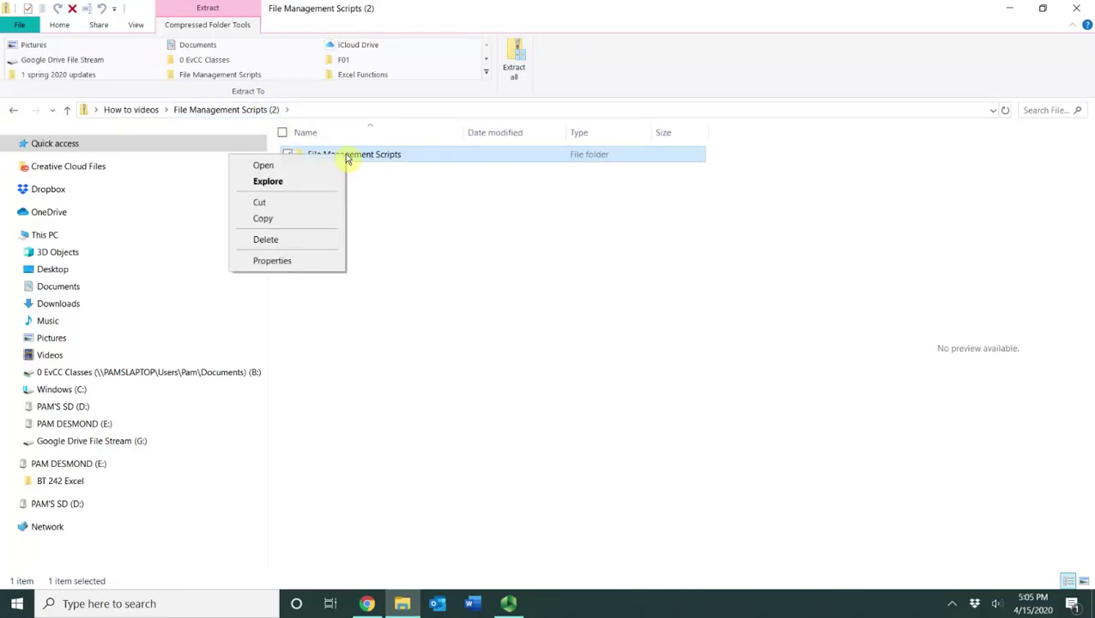
click(275, 206)
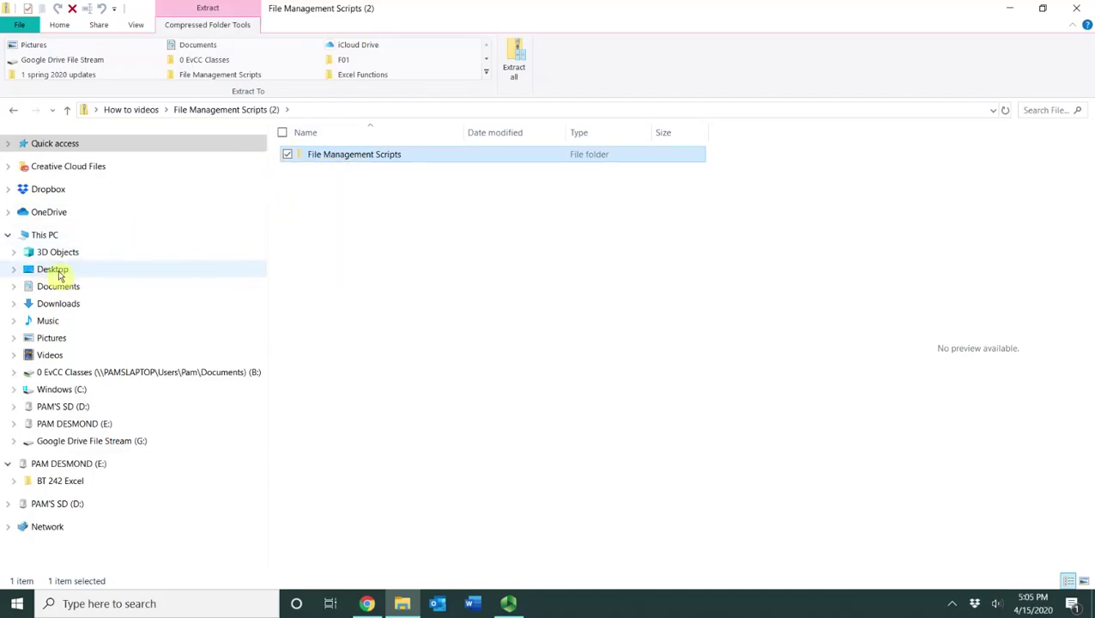
click(58, 272)
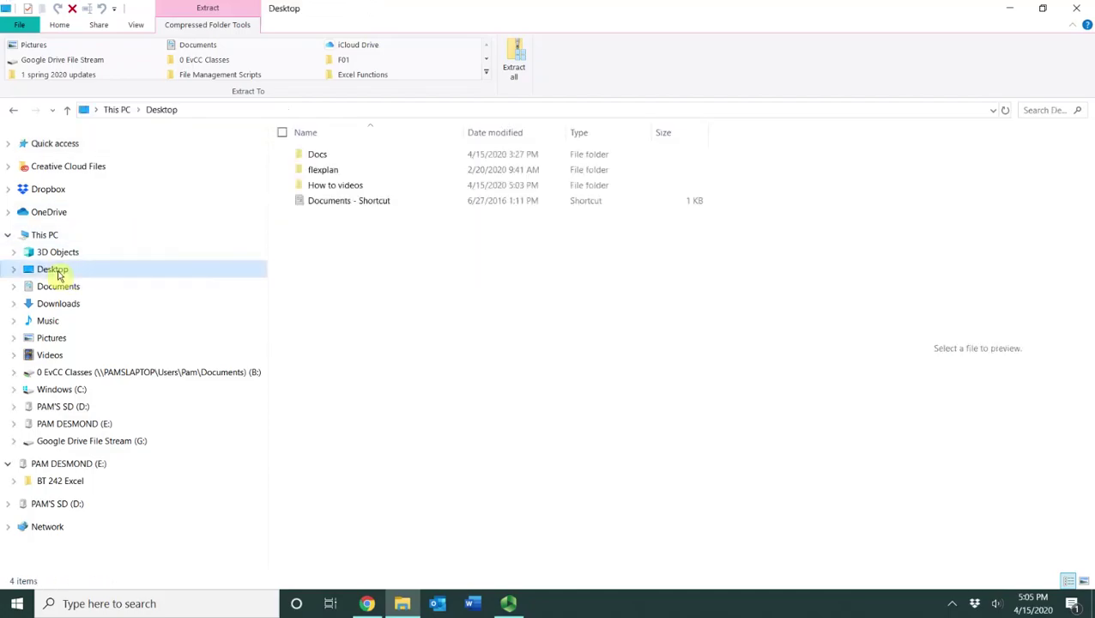
right_click(350, 272)
mouse_move(268, 408)
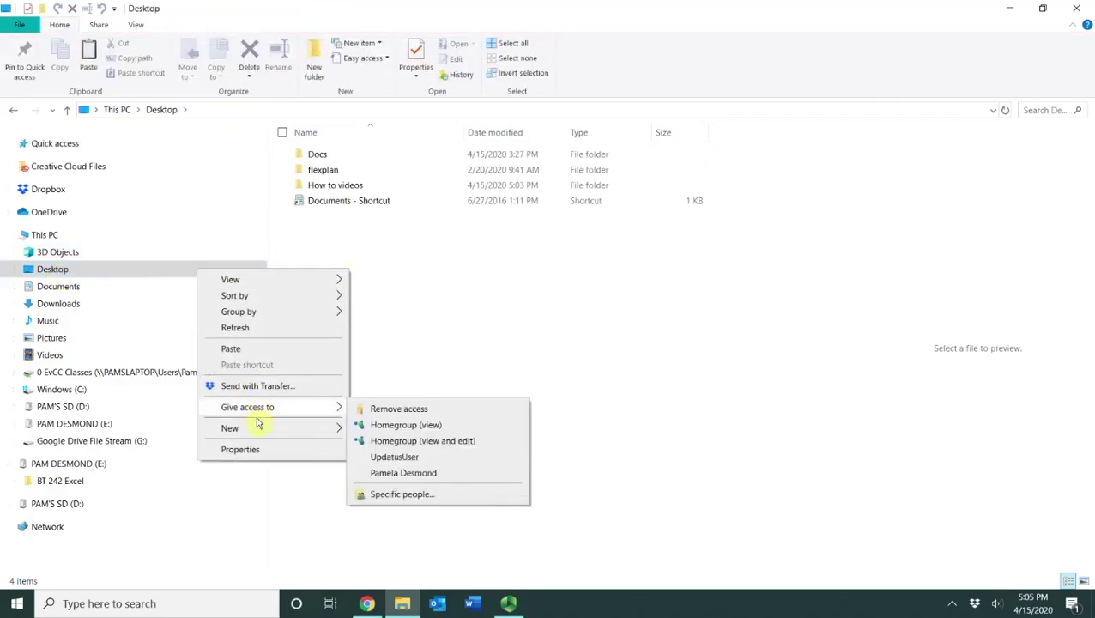
click(230, 348)
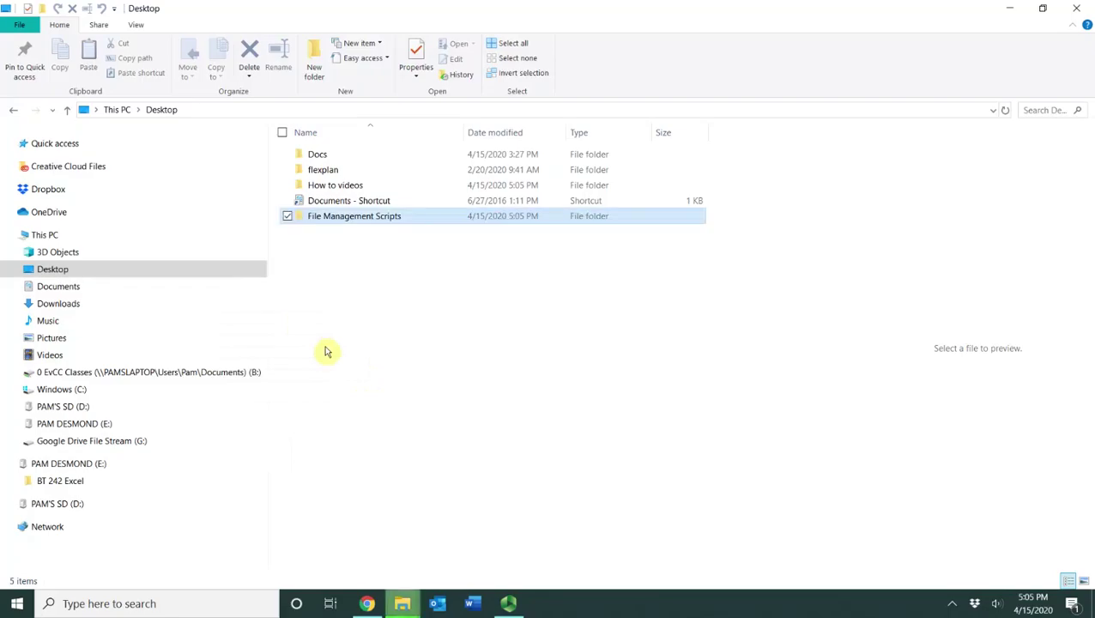
double_click(389, 222)
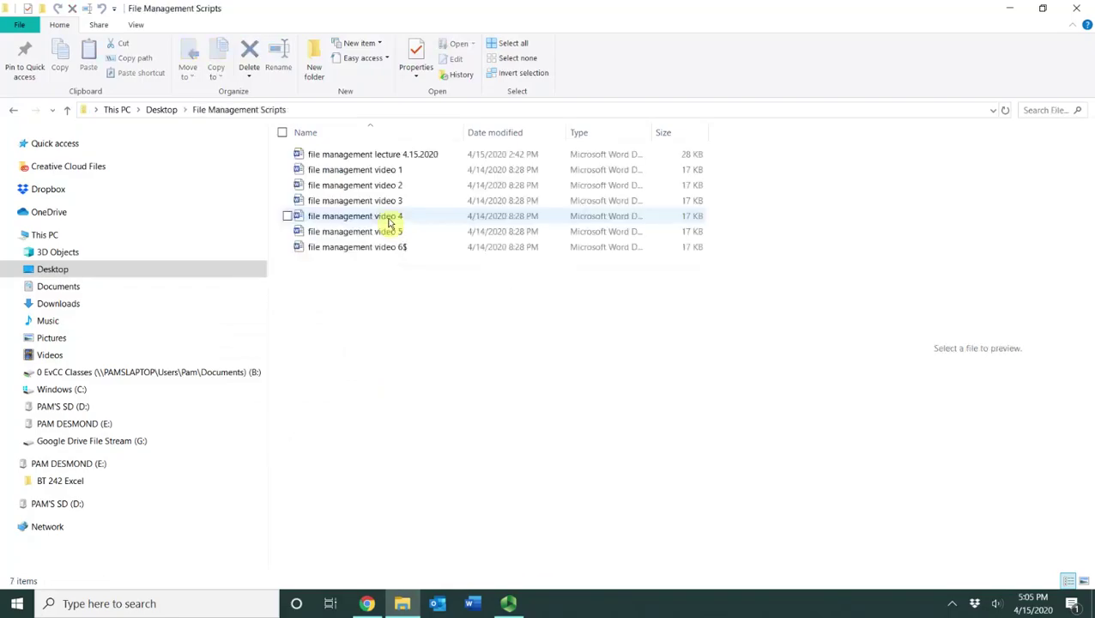